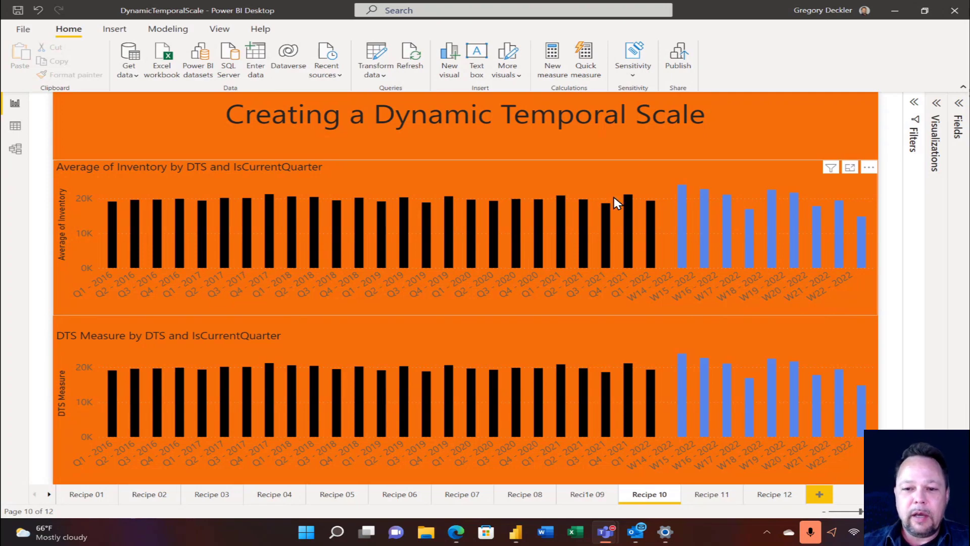
# Select the top inventory chart and expand R10_Table in the Fields pane to list its fields
pyautogui.click(678, 172)
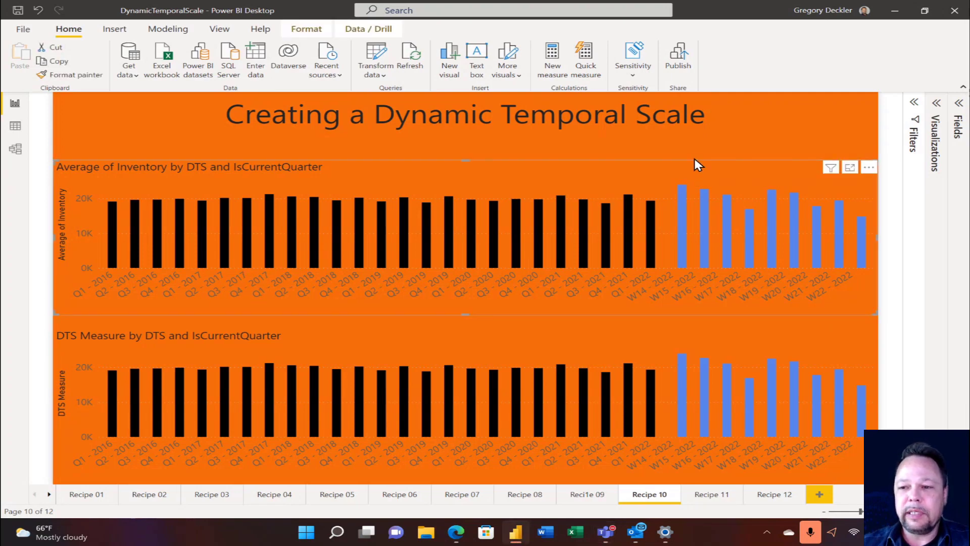
pyautogui.click(966, 109)
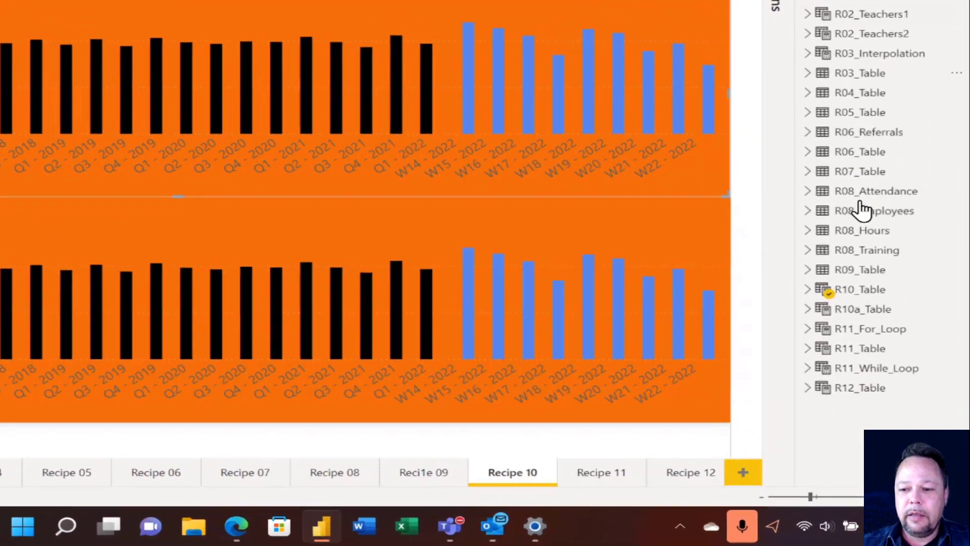
pyautogui.click(806, 291)
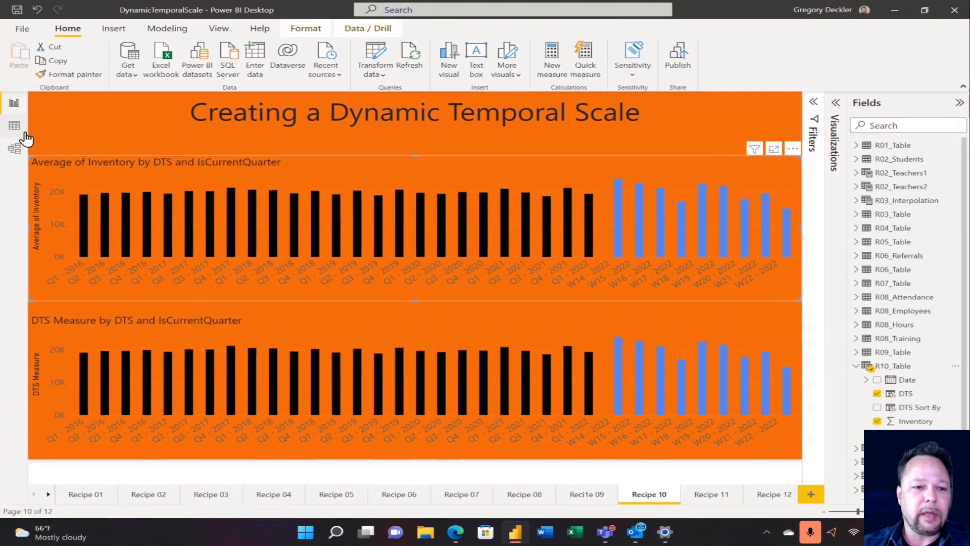
# In Data view, show IsCurrentQuarter's formula and highlight the week and quarter label branches of DTS
pyautogui.click(15, 126)
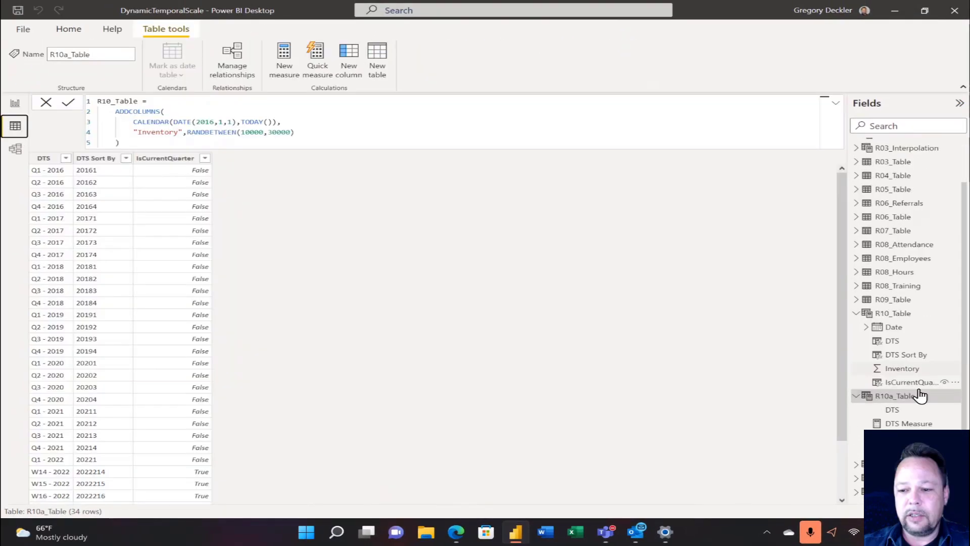
pyautogui.click(892, 342)
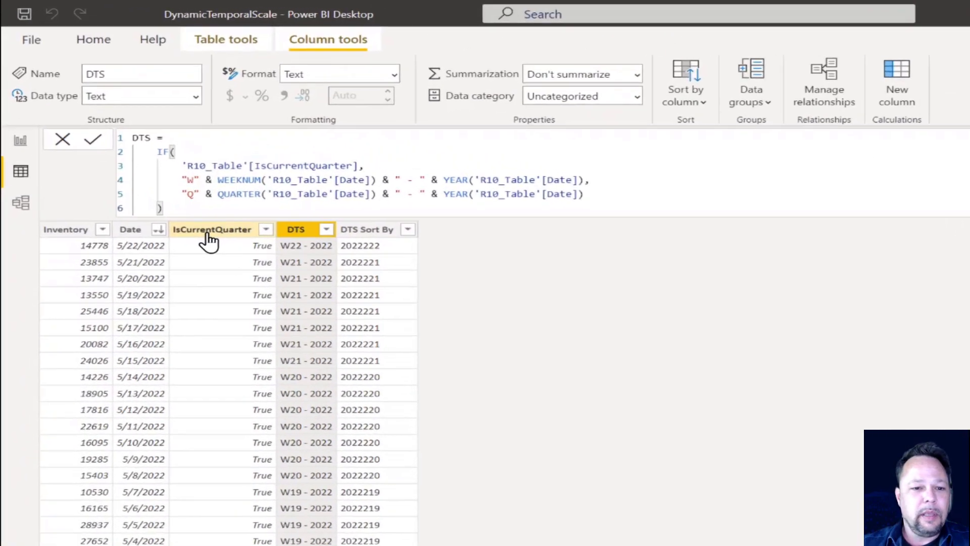
pyautogui.click(208, 237)
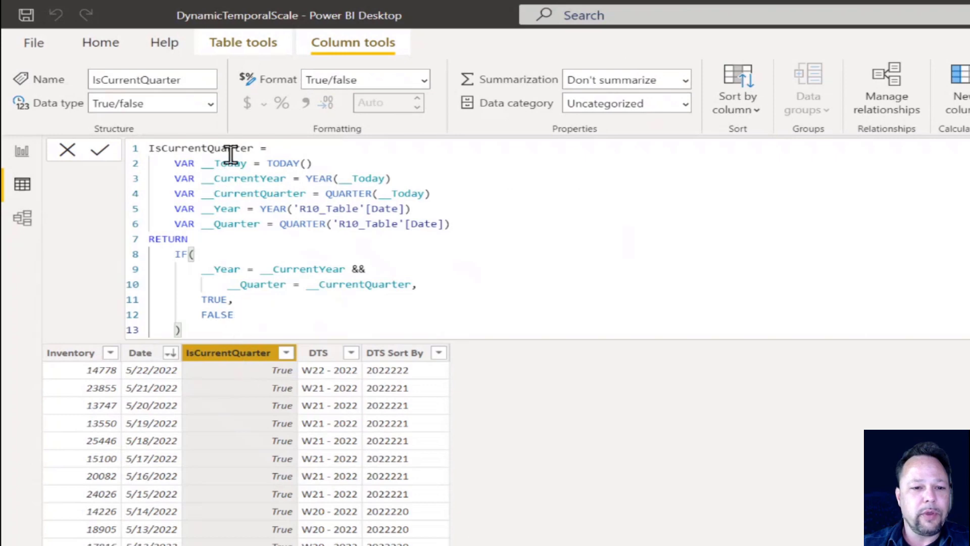
pyautogui.click(319, 356)
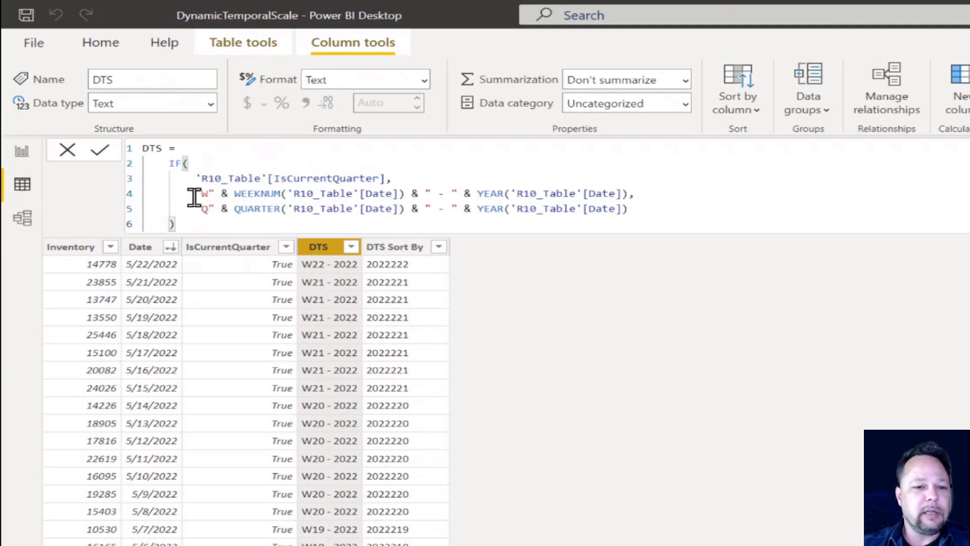
pyautogui.moveTo(197, 193); pyautogui.dragTo(682, 192)
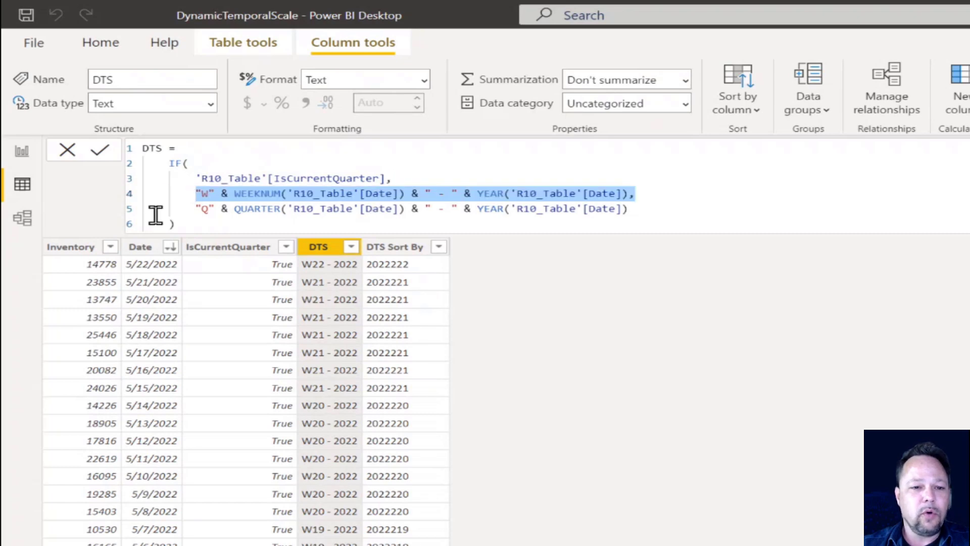
pyautogui.moveTo(195, 208); pyautogui.dragTo(706, 210)
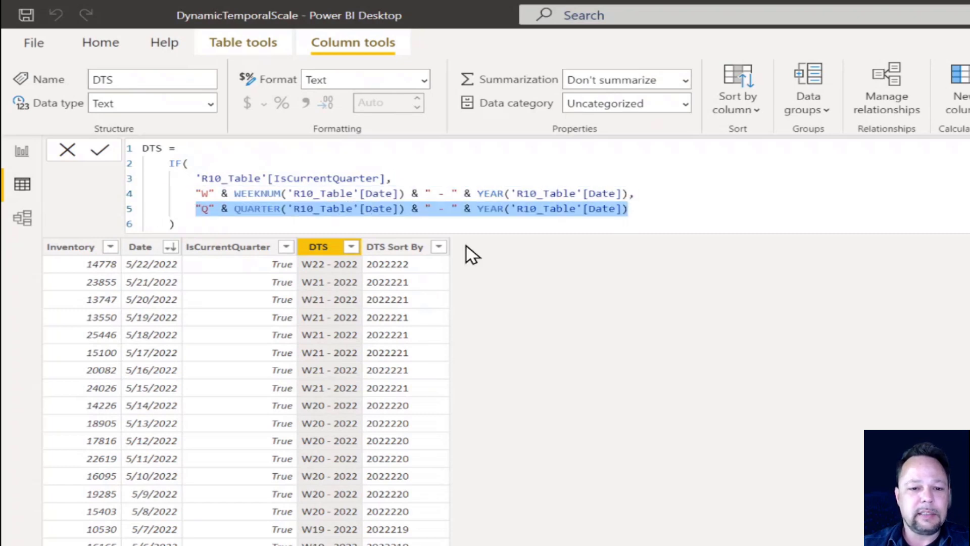
# Show the DTS Sort By formula joining year, quarter and current-quarter week number
pyautogui.click(399, 248)
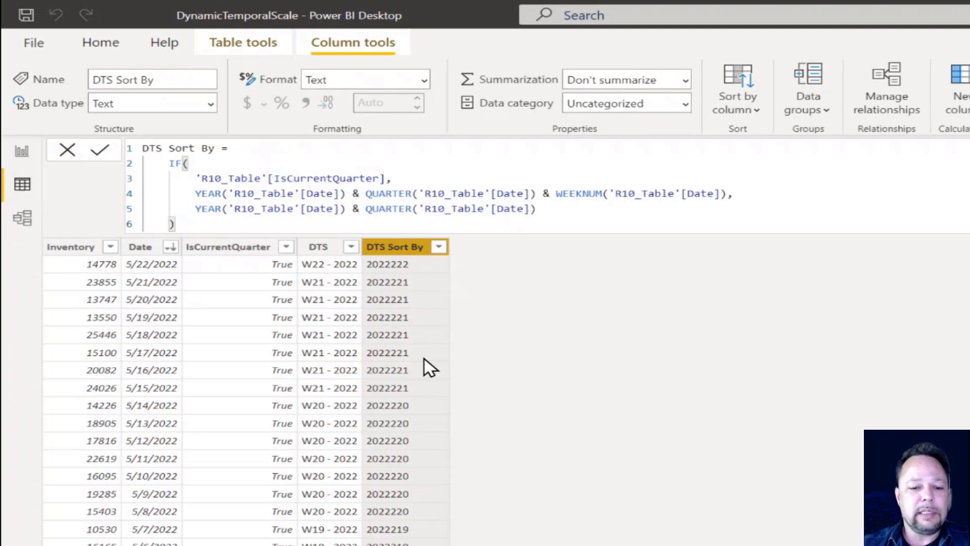
pyautogui.scroll(-7, 420, 328)
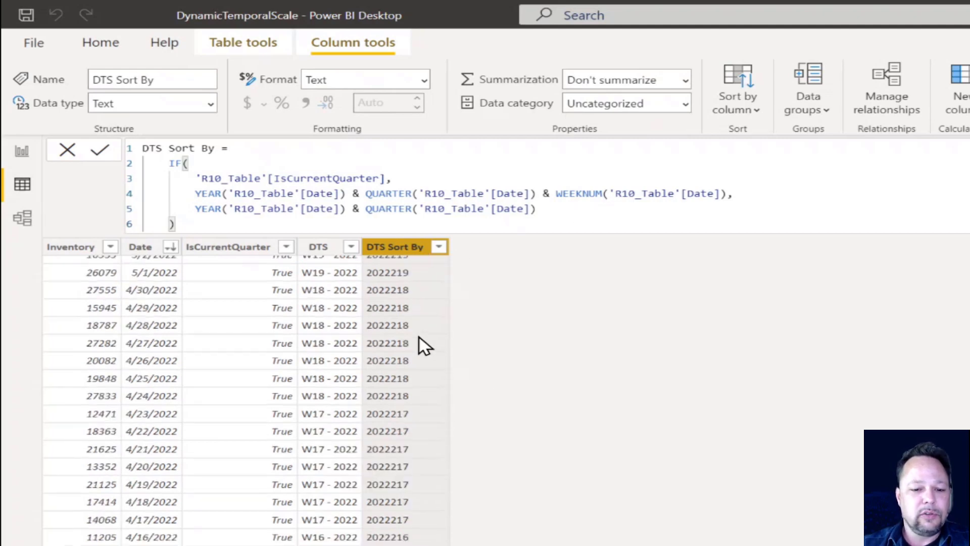
pyautogui.scroll(-12, 404, 346)
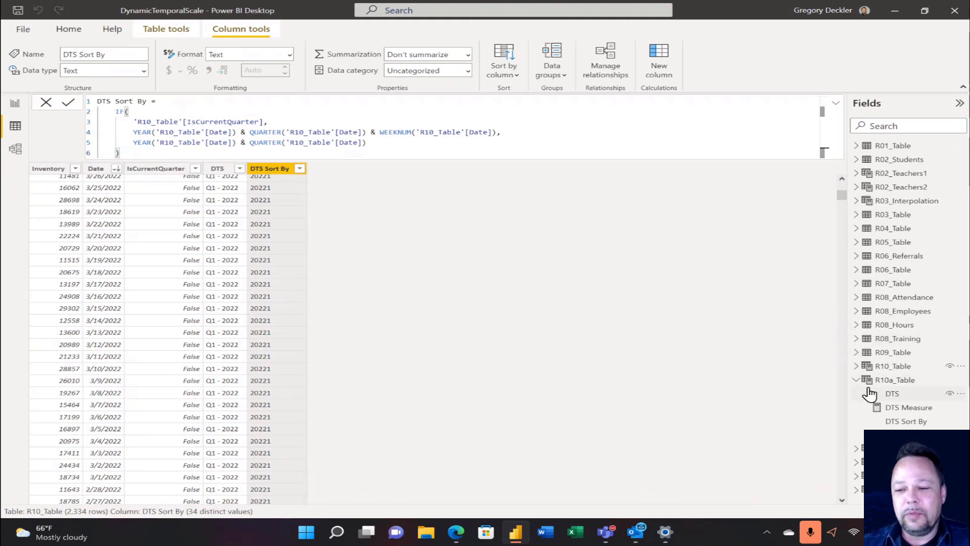
# Select the bottom DTS Measure chart, expand R10a_Table instead of R10_Table, and view the model diagram
pyautogui.click(15, 103)
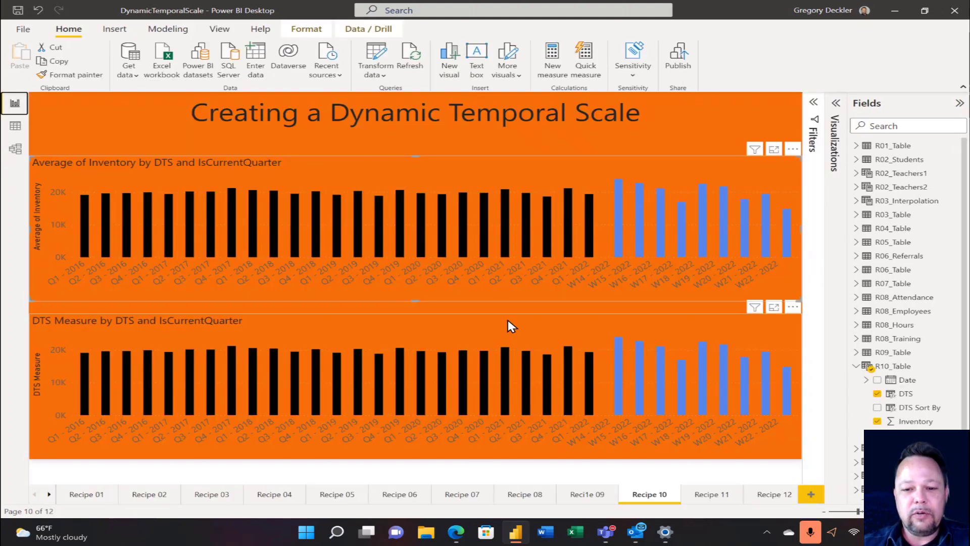
pyautogui.click(507, 320)
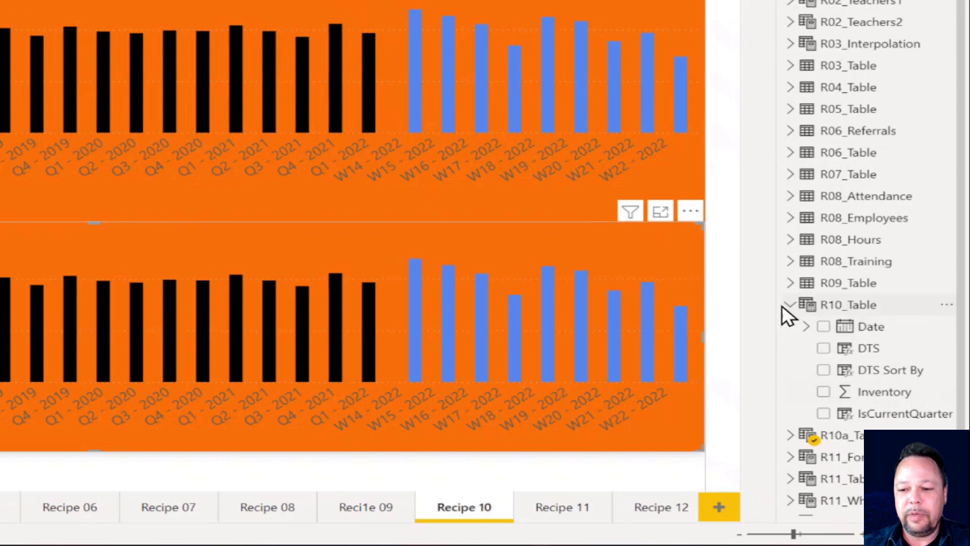
pyautogui.click(789, 304)
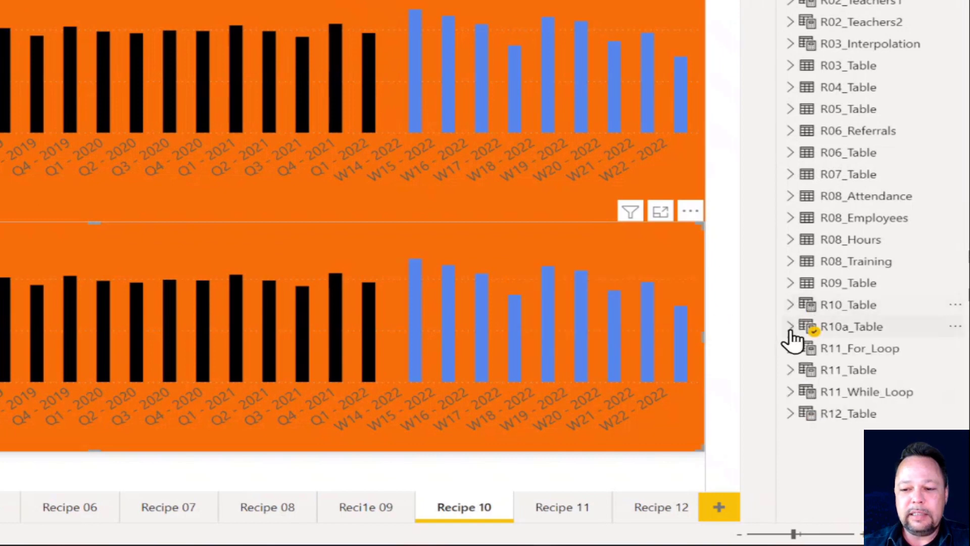
pyautogui.click(791, 327)
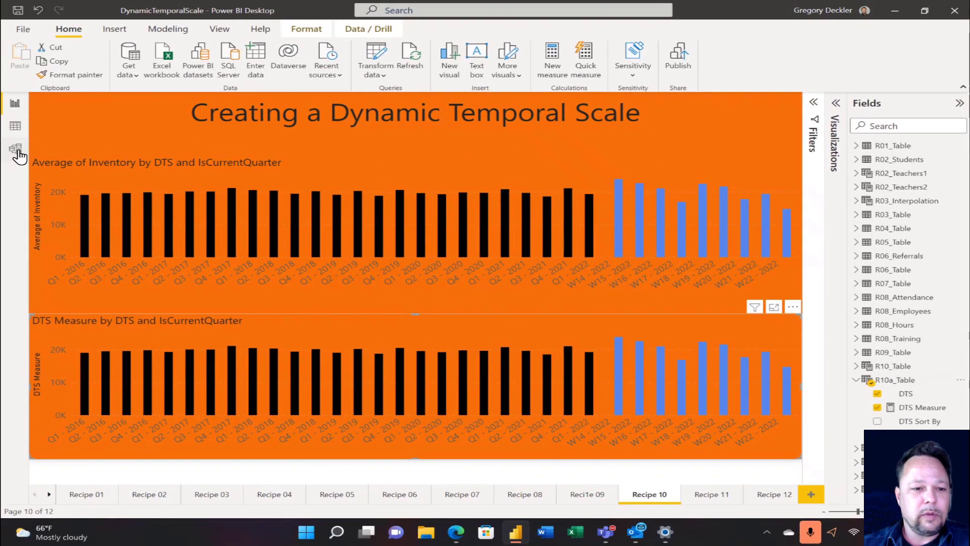
pyautogui.click(15, 149)
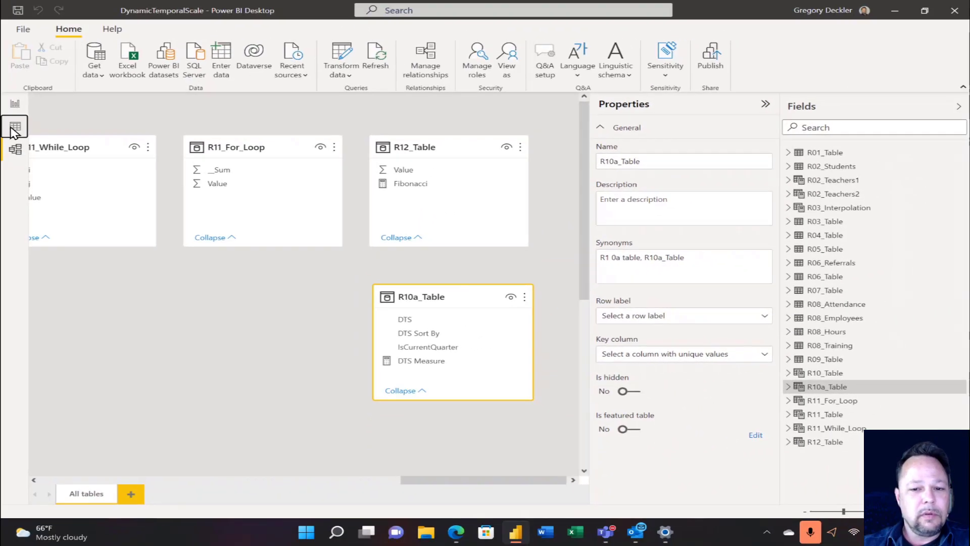
# Show R10a_Table in Data view with its calculated-table DAX built from R10_Table dates
pyautogui.click(14, 127)
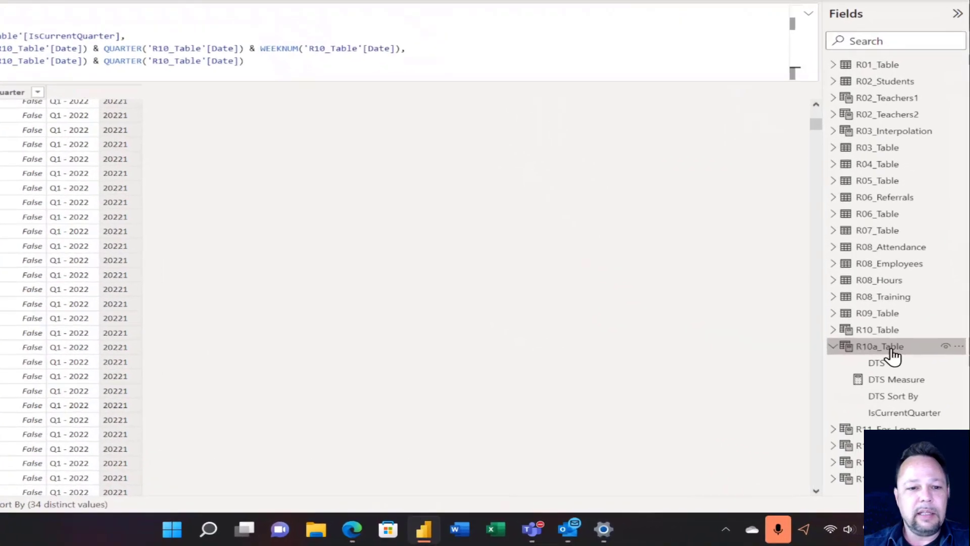
pyautogui.click(894, 379)
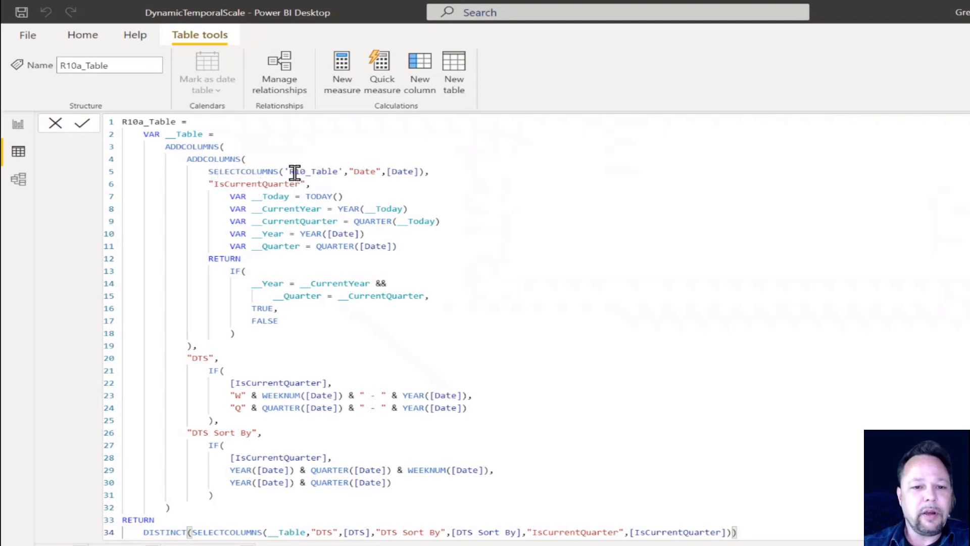
# Trace R10a_Table's formula: the R10_Table source in SELECTCOLUMNS, inner ADDCOLUMNS, and IsCurrentQuarter definition
pyautogui.moveTo(290, 172); pyautogui.dragTo(423, 175)
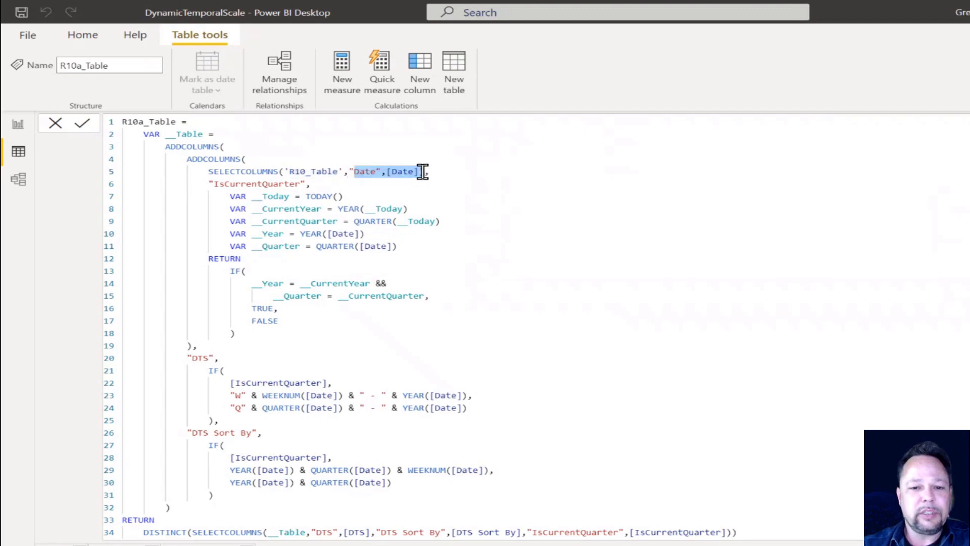
pyautogui.click(422, 172)
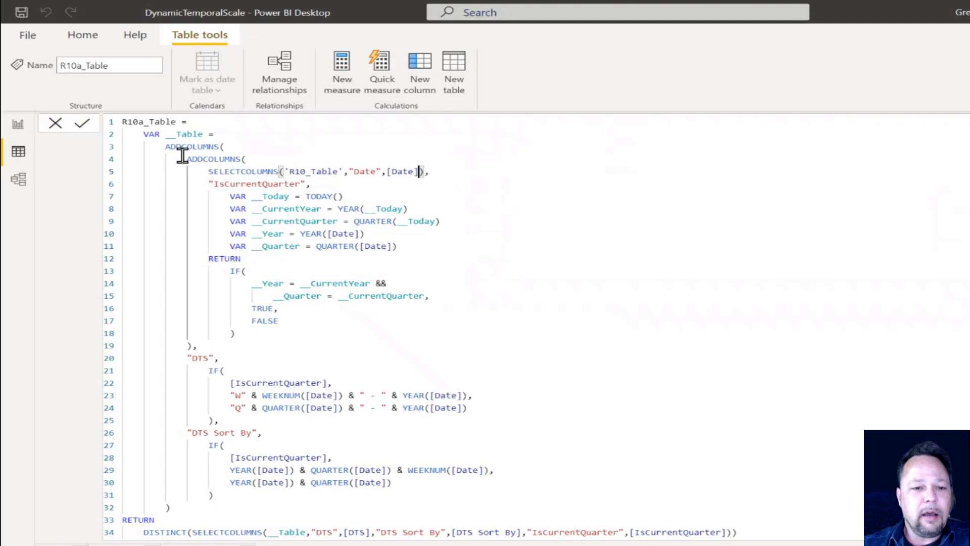
pyautogui.moveTo(186, 158); pyautogui.dragTo(262, 158)
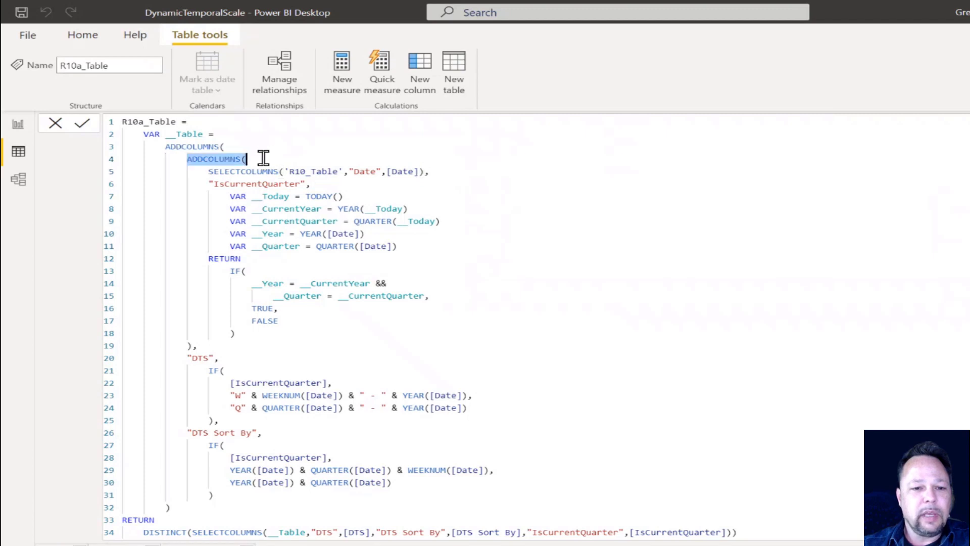
pyautogui.click(243, 184)
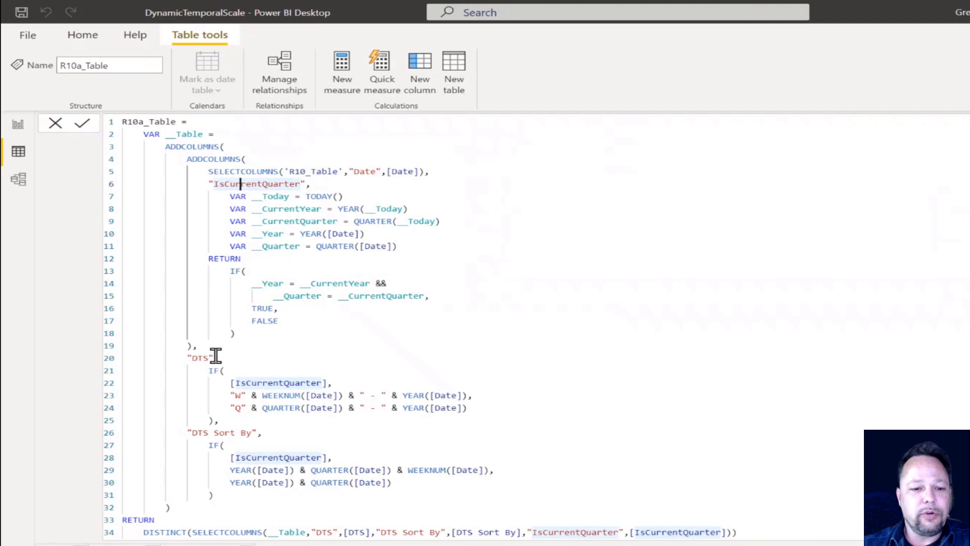
# Highlight the DTS column and final SELECTCOLUMNS return, then collapse the formula to reveal the 34 rows
pyautogui.click(195, 357)
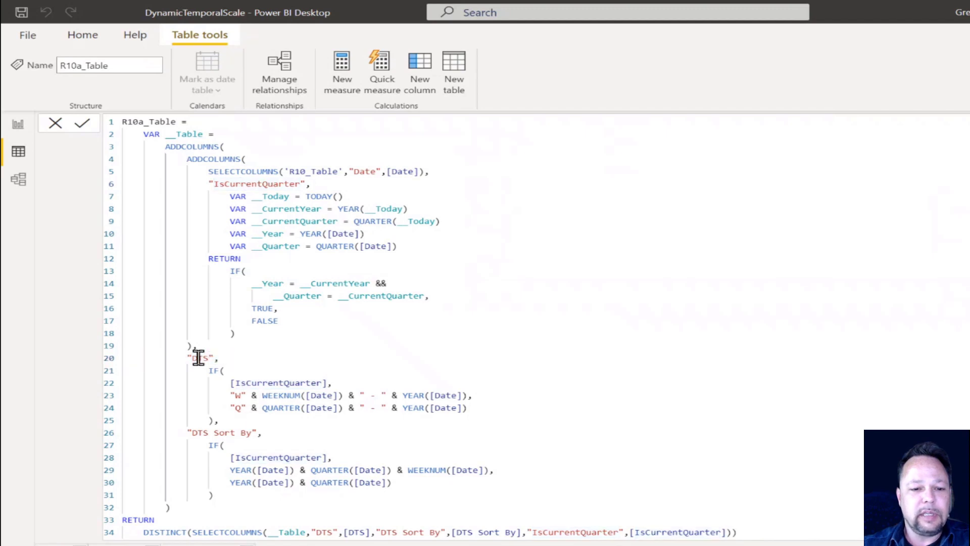
pyautogui.click(198, 358)
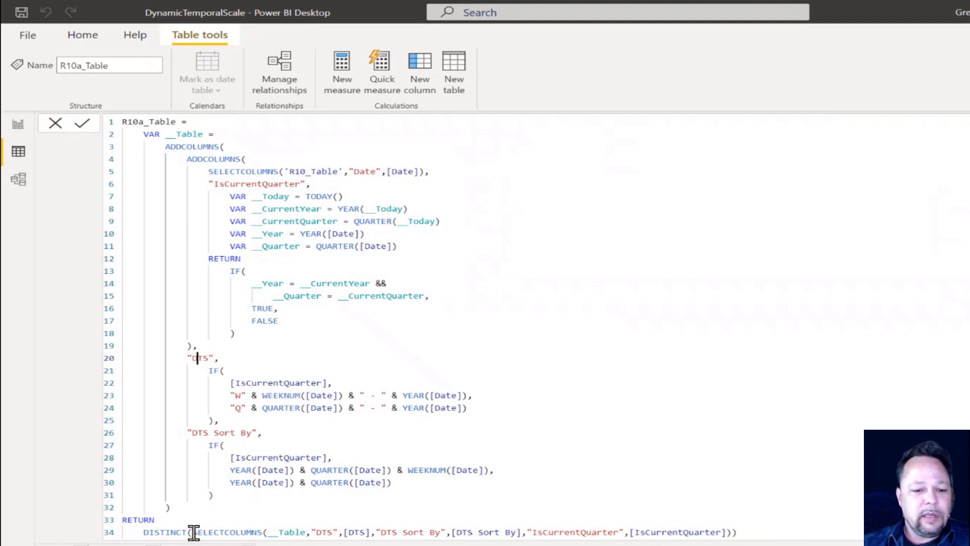
pyautogui.doubleClick(245, 532)
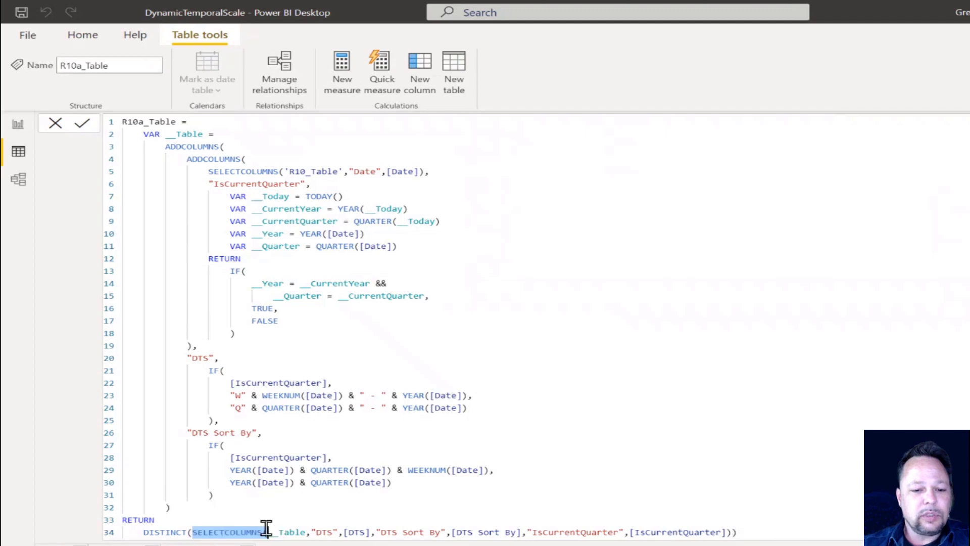
pyautogui.doubleClick(324, 532)
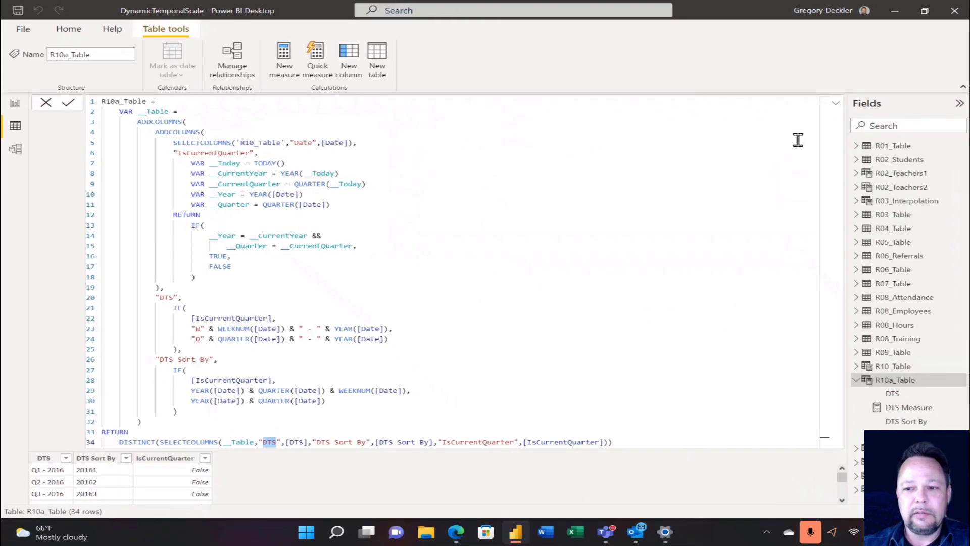
pyautogui.click(839, 104)
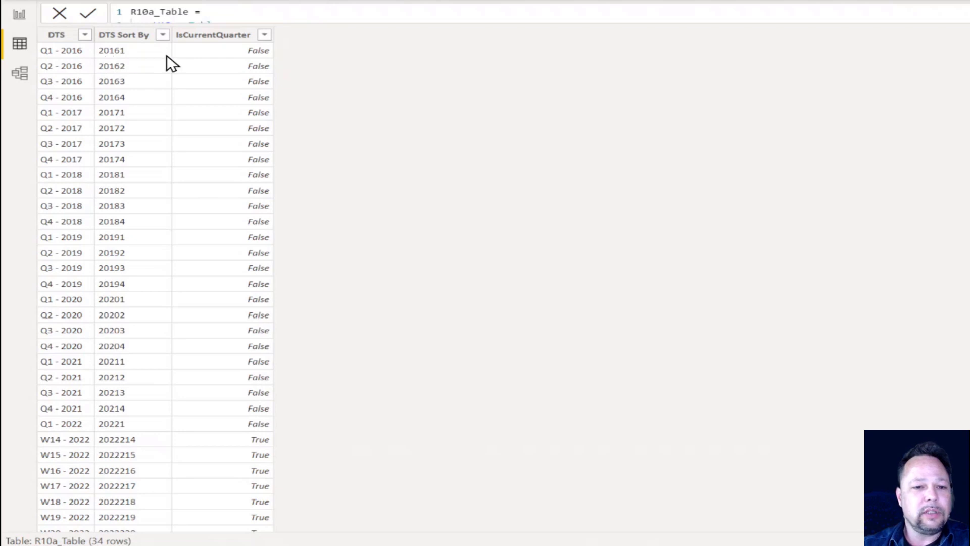
pyautogui.scroll(-1, 212, 111)
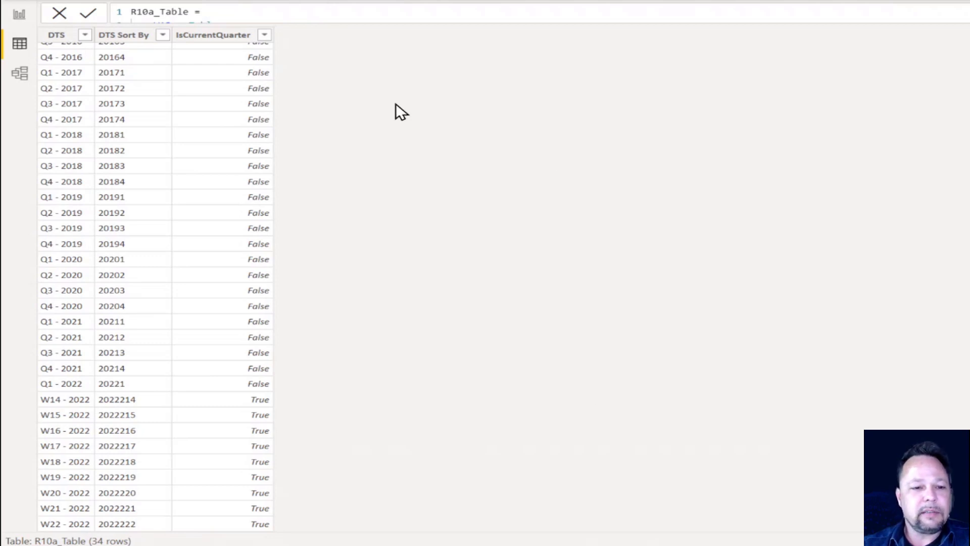
pyautogui.scroll(1, 256, 296)
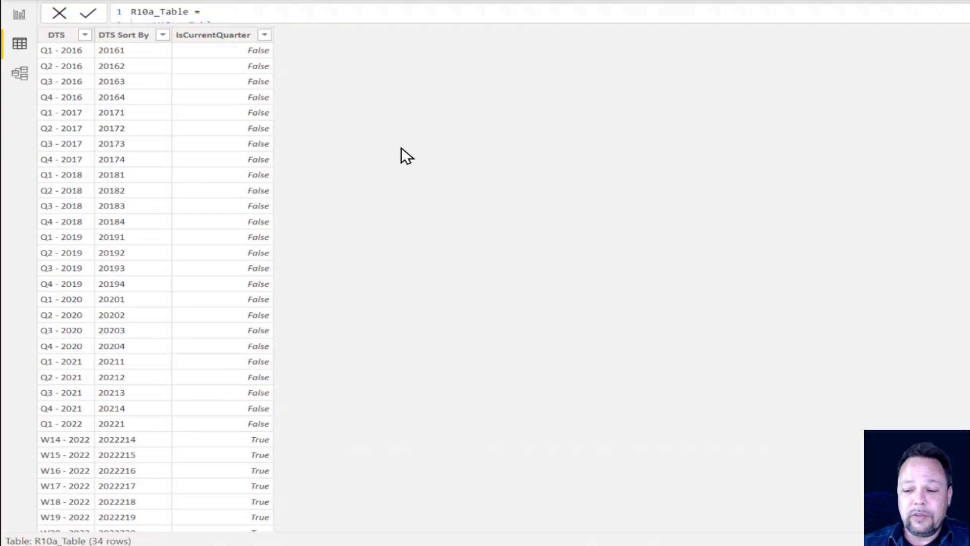
pyautogui.scroll(-1, 400, 149)
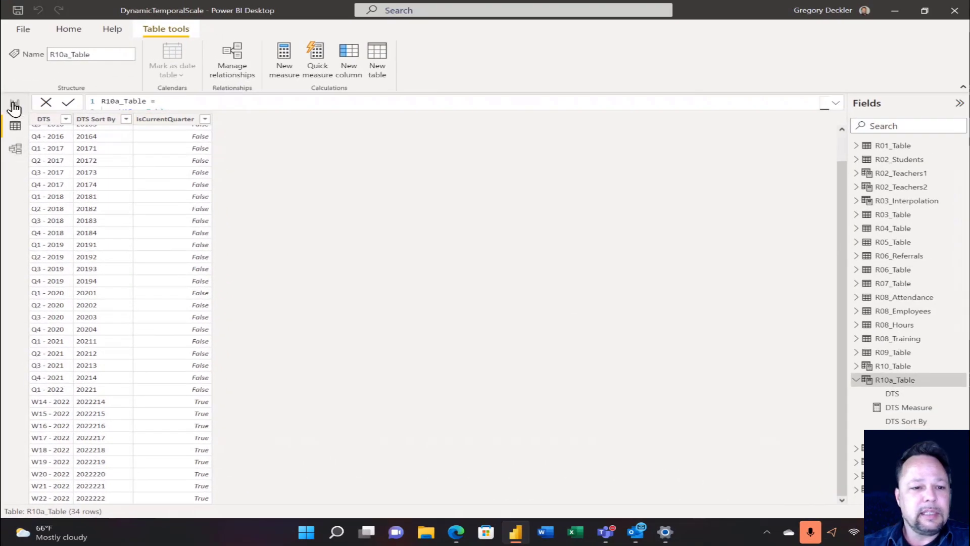
# Return to the Recipe 10 report page and display the DTS Measure formula
pyautogui.click(15, 105)
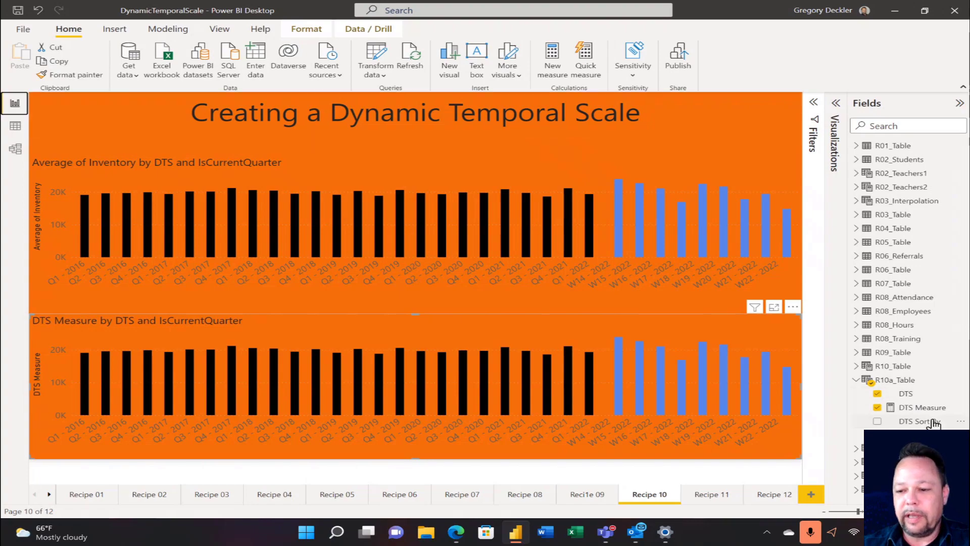
pyautogui.click(922, 408)
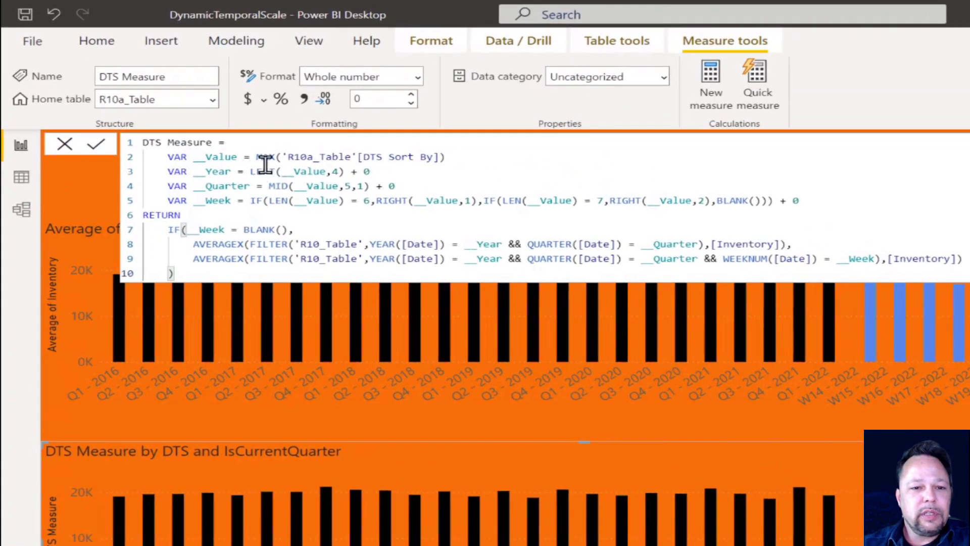
pyautogui.moveTo(256, 156); pyautogui.dragTo(445, 157)
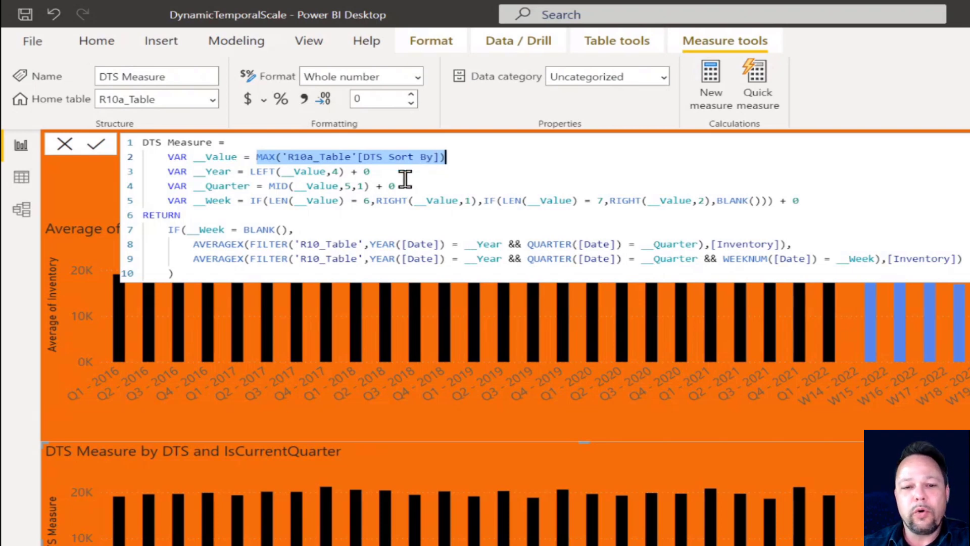
pyautogui.click(193, 174)
pyautogui.moveTo(194, 172); pyautogui.dragTo(226, 172)
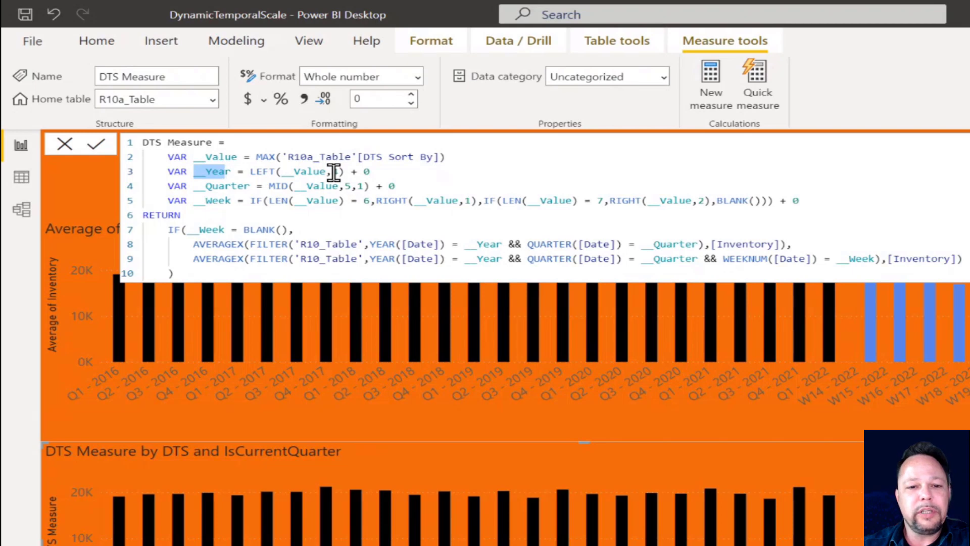
pyautogui.click(353, 172)
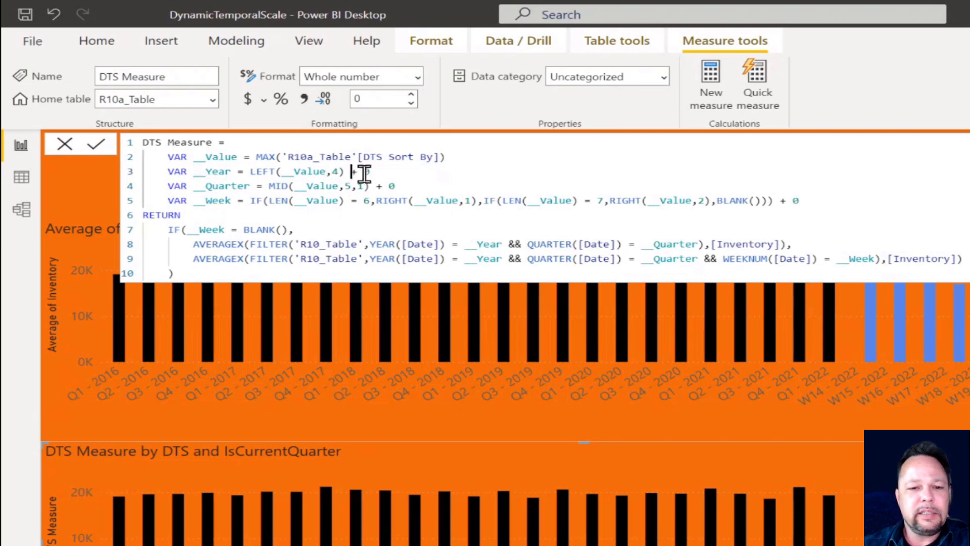
pyautogui.moveTo(353, 173); pyautogui.dragTo(370, 173)
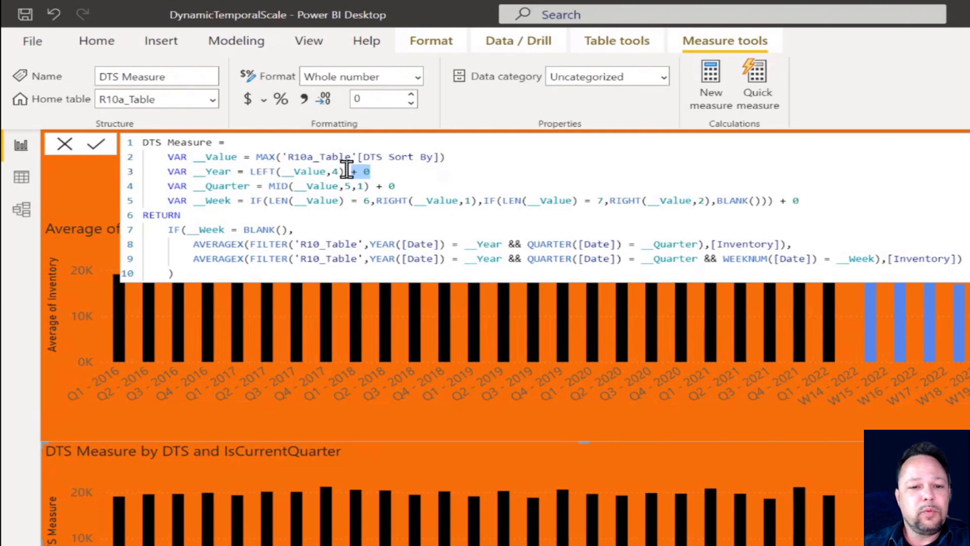
pyautogui.moveTo(345, 171); pyautogui.dragTo(250, 171)
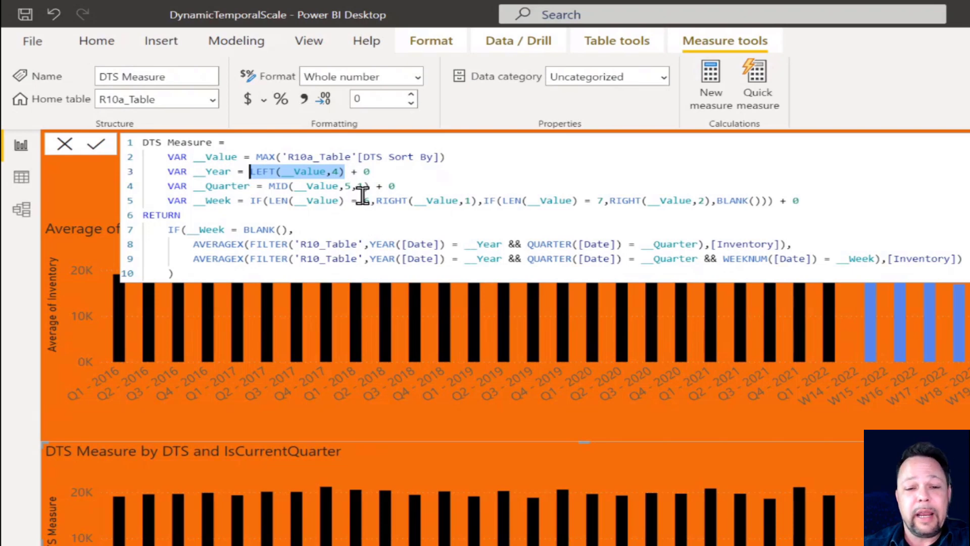
pyautogui.click(353, 171)
pyautogui.moveTo(350, 172)
pyautogui.mouseDown()
pyautogui.moveTo(403, 172)
pyautogui.moveTo(365, 171)
pyautogui.mouseUp()
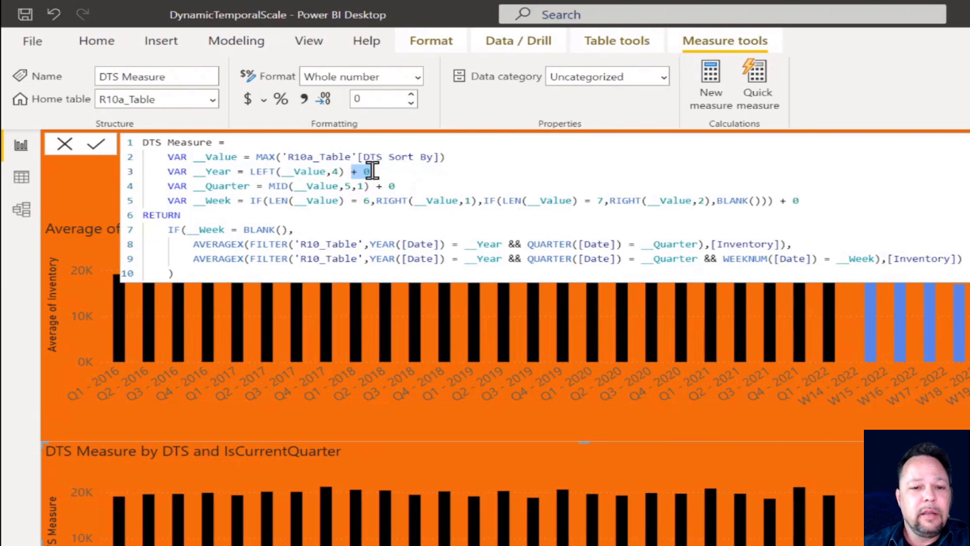
pyautogui.click(366, 171)
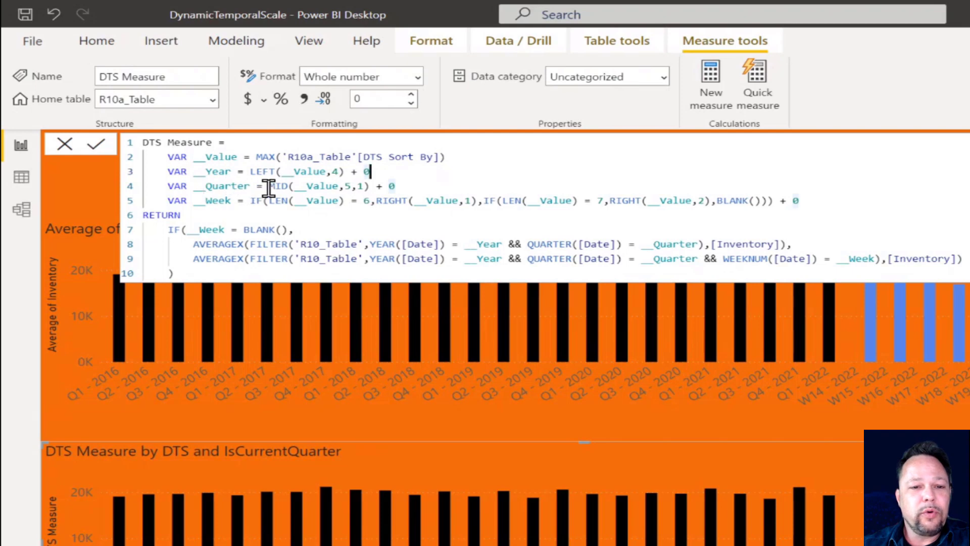
pyautogui.moveTo(268, 185); pyautogui.dragTo(401, 185)
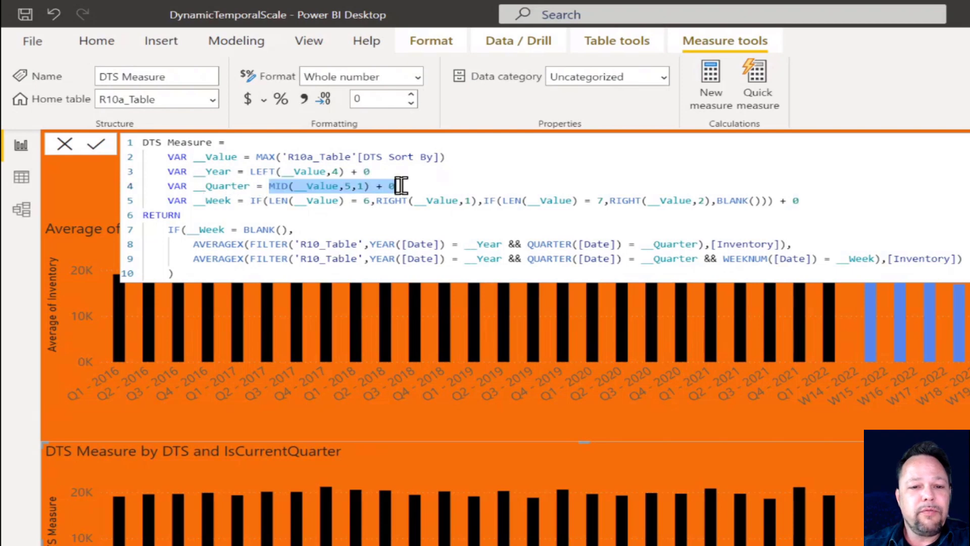
pyautogui.click(343, 185)
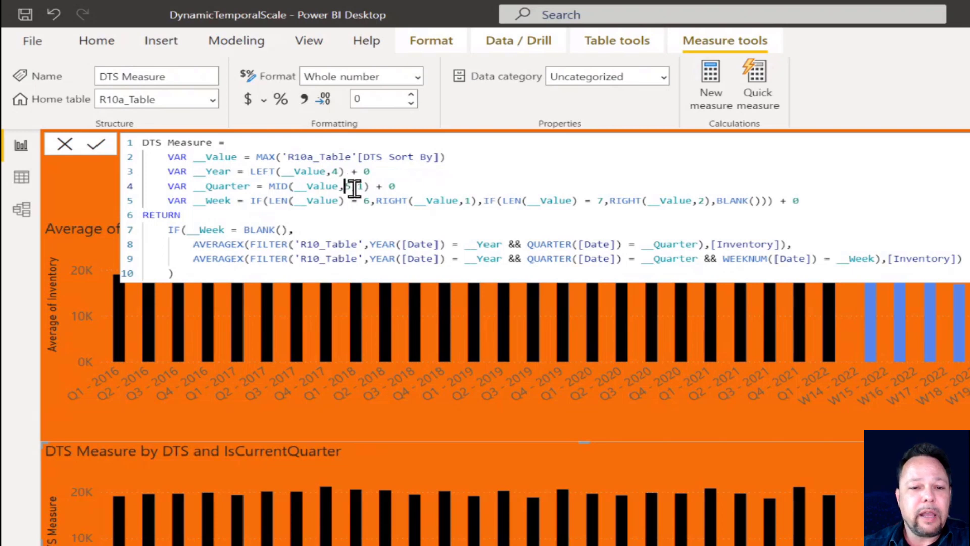
pyautogui.click(348, 186)
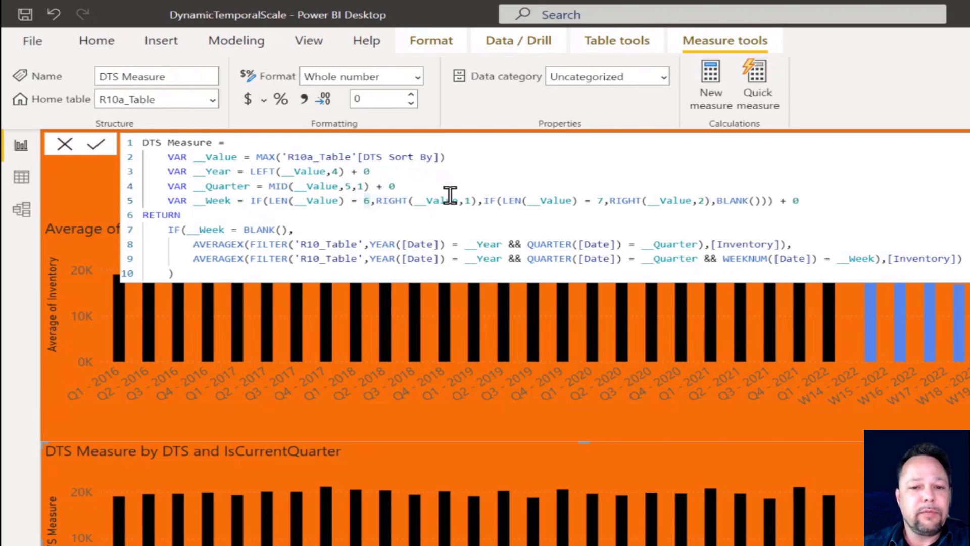
pyautogui.doubleClick(473, 200)
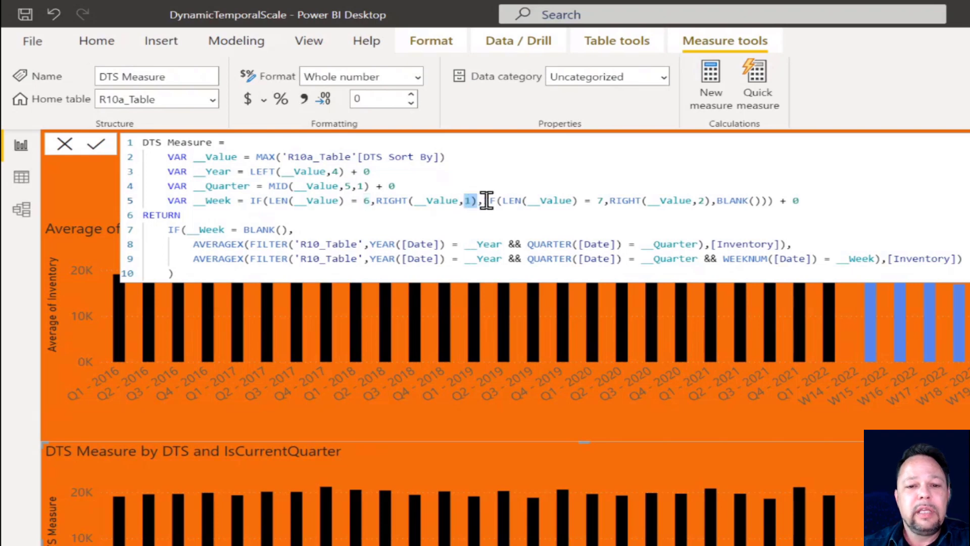
pyautogui.doubleClick(700, 201)
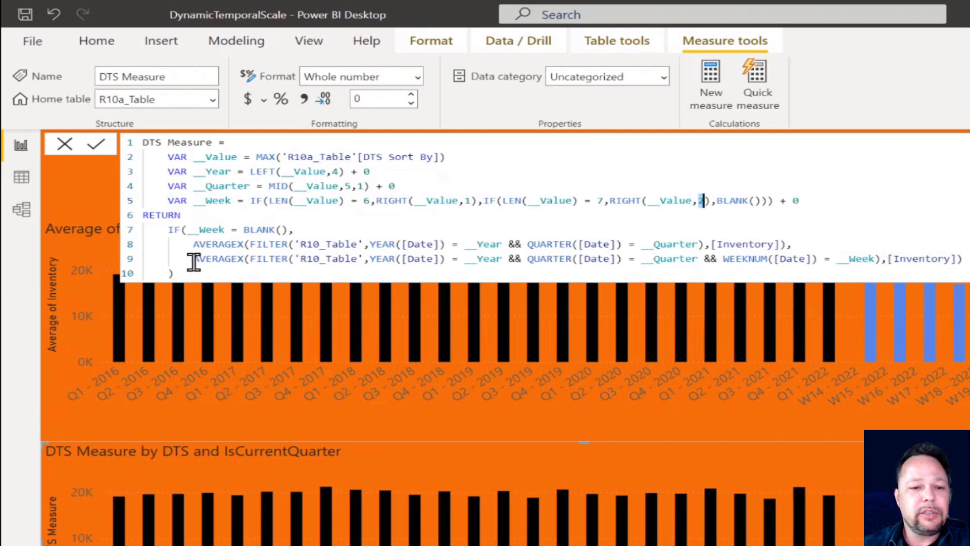
# Highlight DTS Measure's quarterly FILTER on line 8 and weekly FILTER on line 9
pyautogui.moveTo(194, 259); pyautogui.dragTo(960, 258)
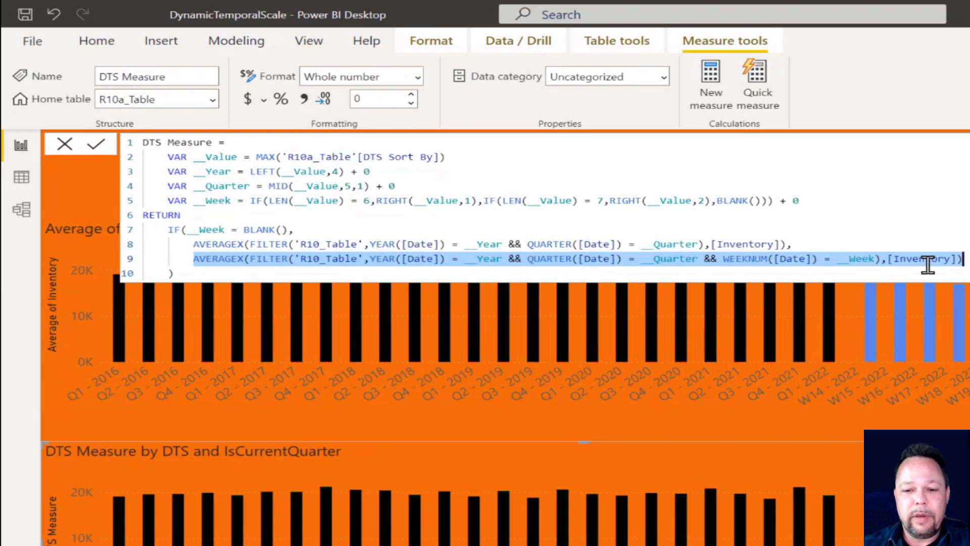
pyautogui.click(860, 441)
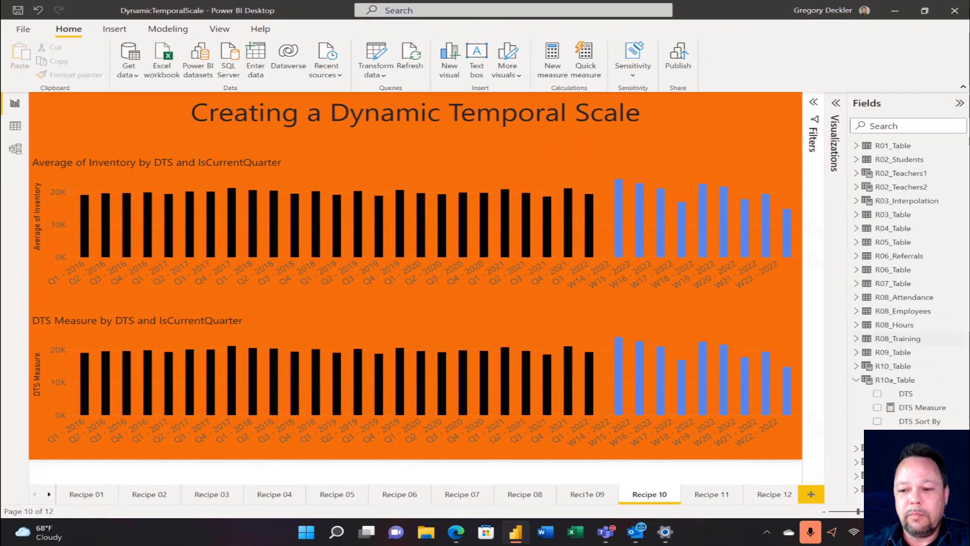
pyautogui.click(922, 409)
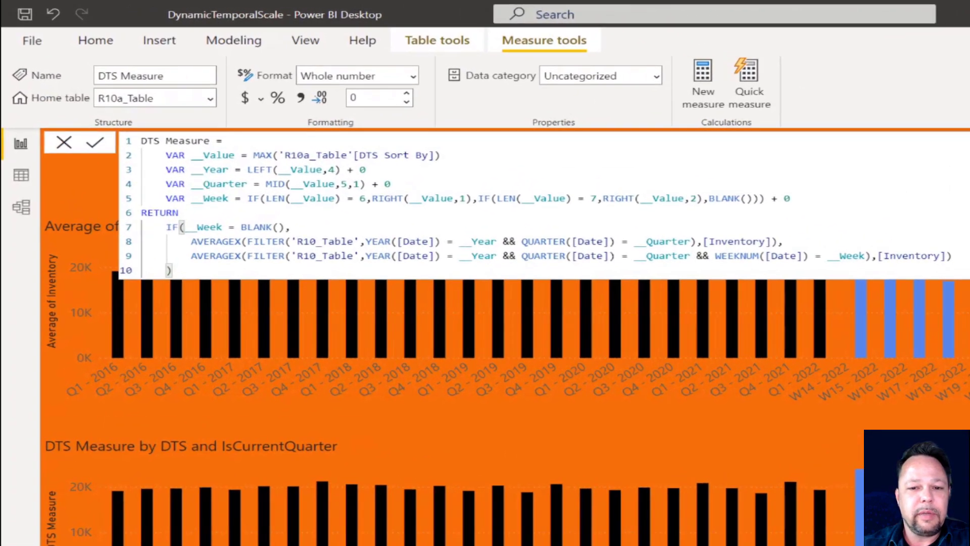
pyautogui.click(252, 241)
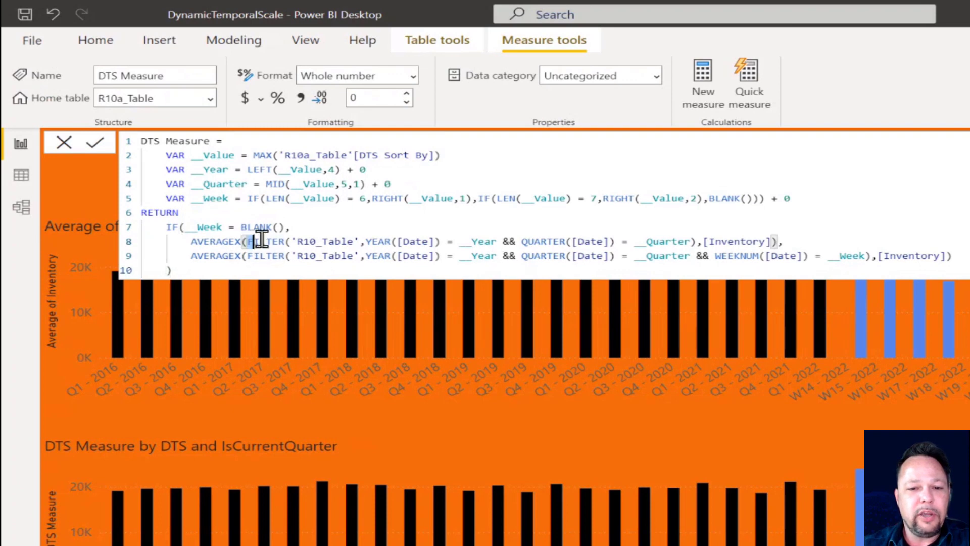
pyautogui.moveTo(247, 241); pyautogui.dragTo(805, 244)
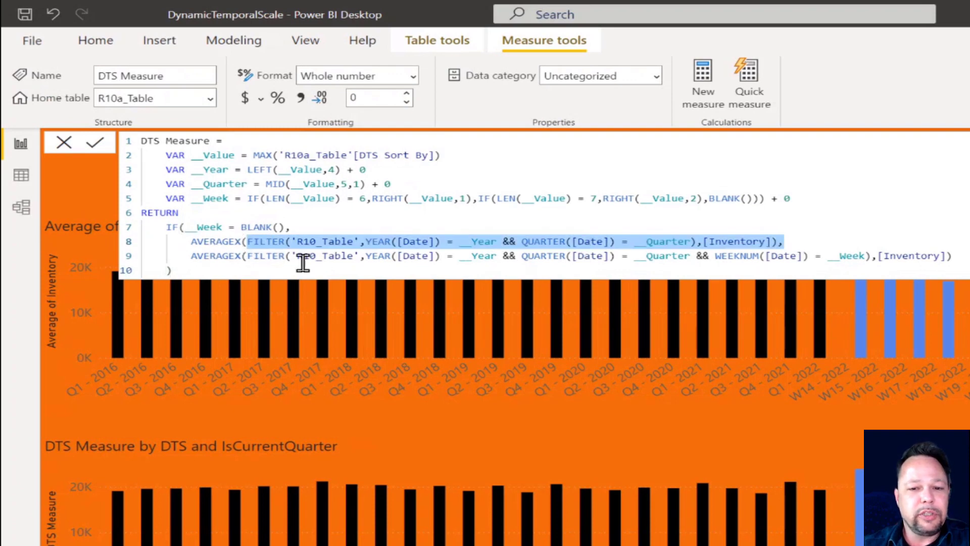
pyautogui.moveTo(248, 255); pyautogui.dragTo(944, 256)
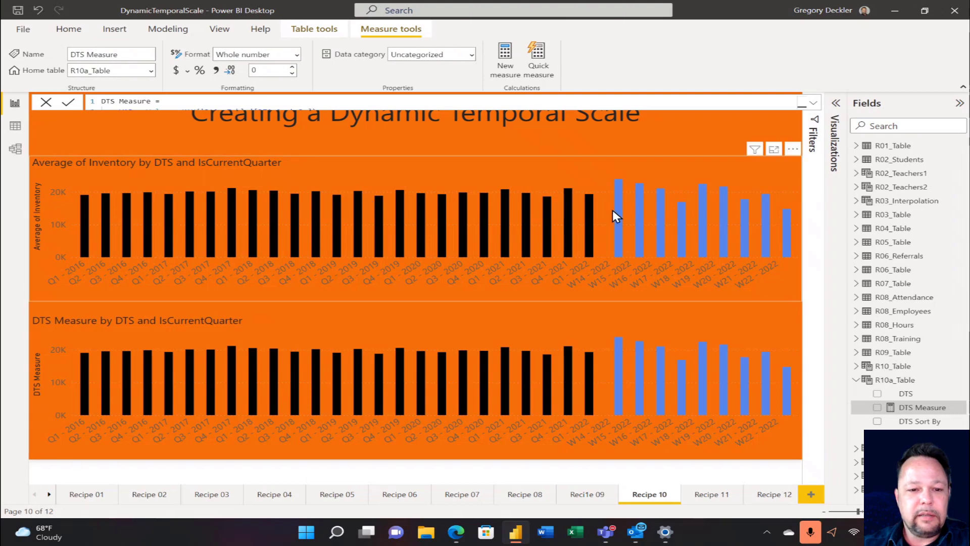
# Dismiss the DTS Measure formula and select the upper Average of Inventory chart
pyautogui.click(652, 323)
pyautogui.click(693, 170)
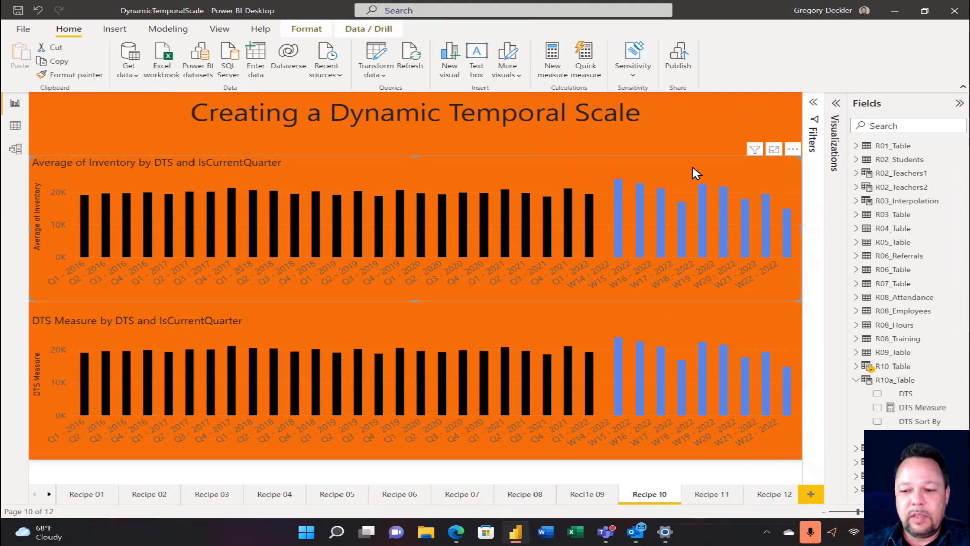